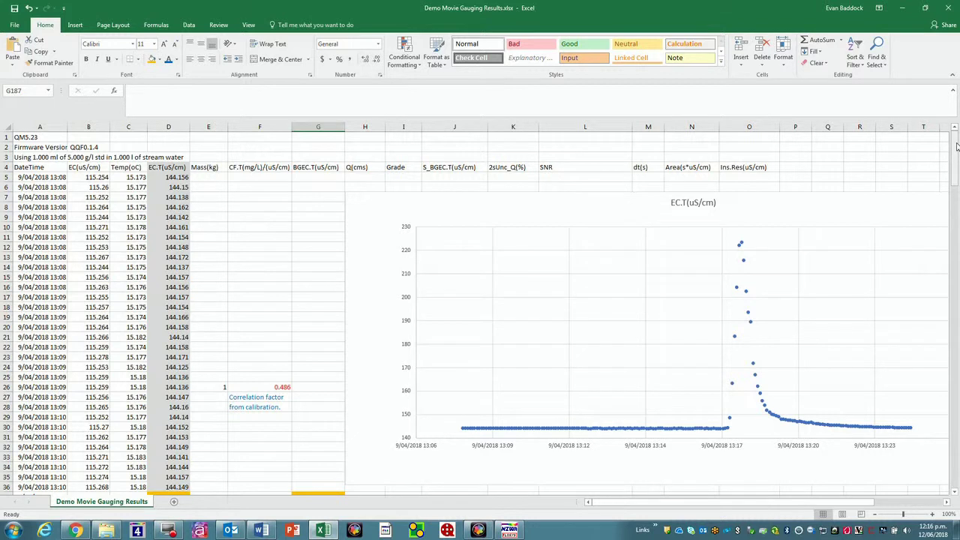
- Examine the gauging results worksheet from the EC.T chart through the background rows to the summary results at the end of the data
left_click(107, 531)
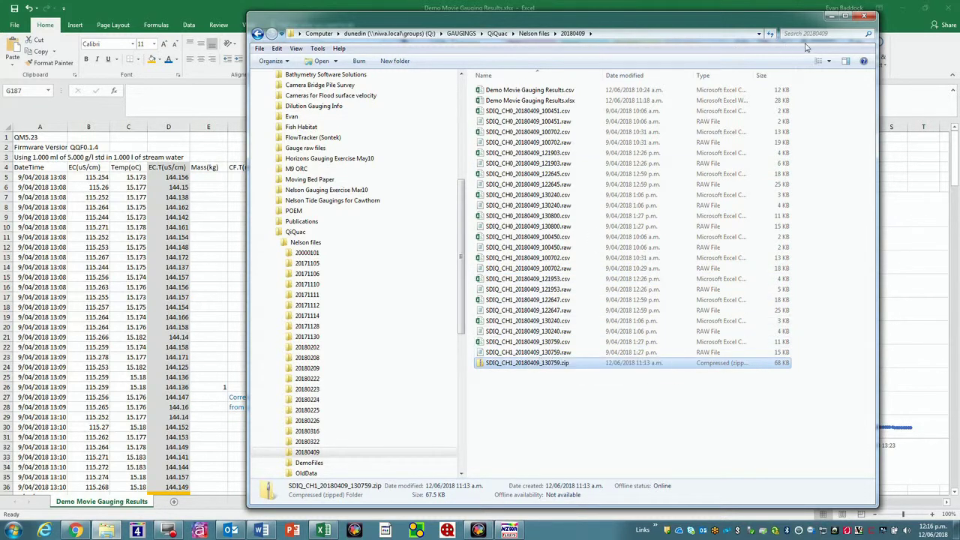
left_click(830, 16)
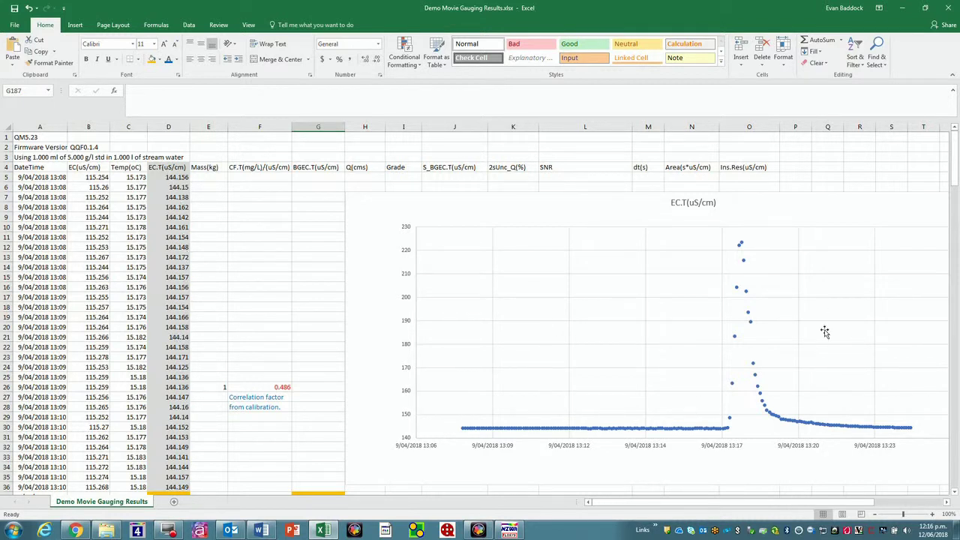
scroll(260, 273, "down", 3)
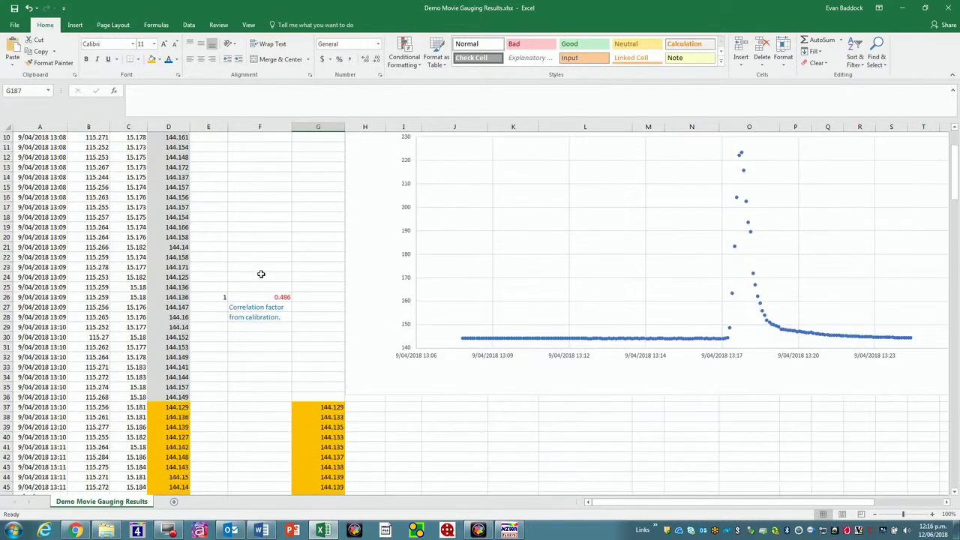
scroll(317, 301, "up", 1)
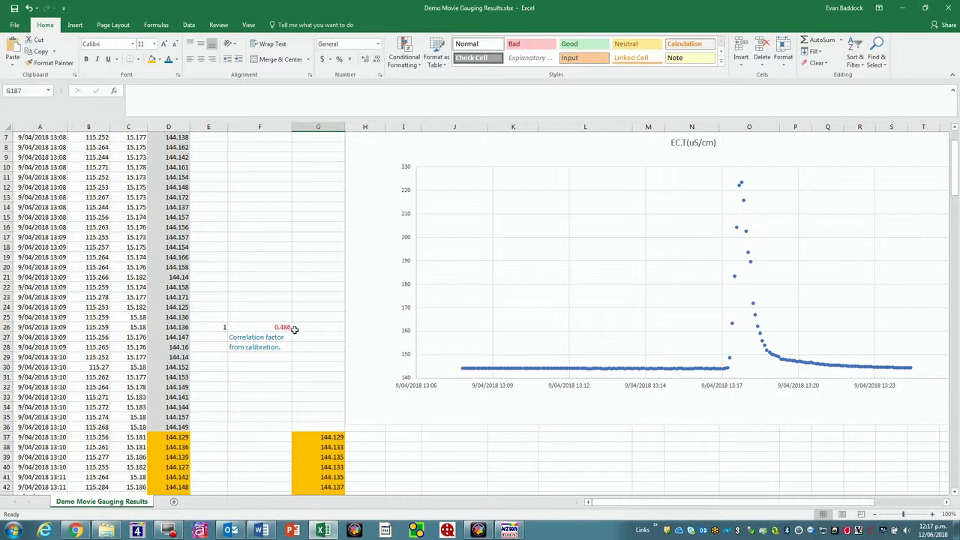
scroll(296, 334, "down", 5)
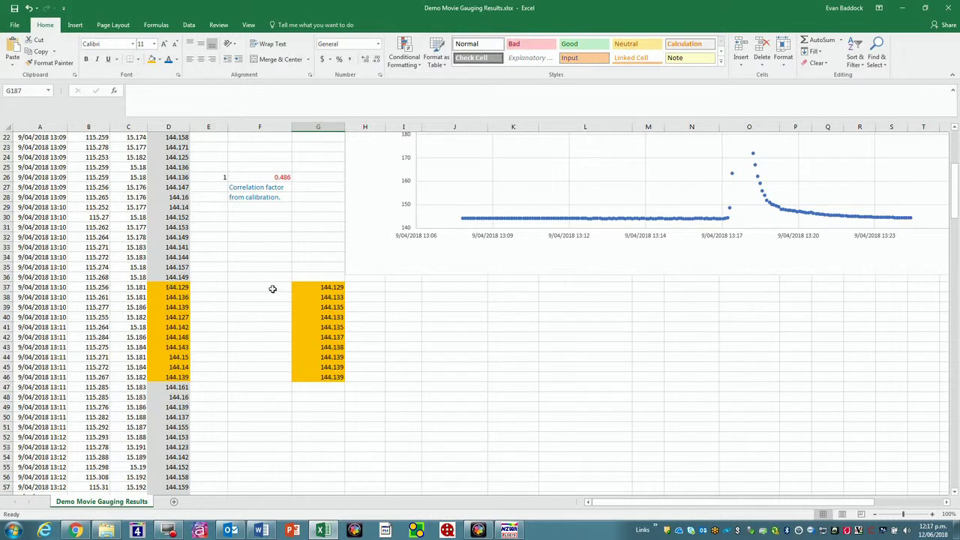
scroll(267, 344, "down", 20)
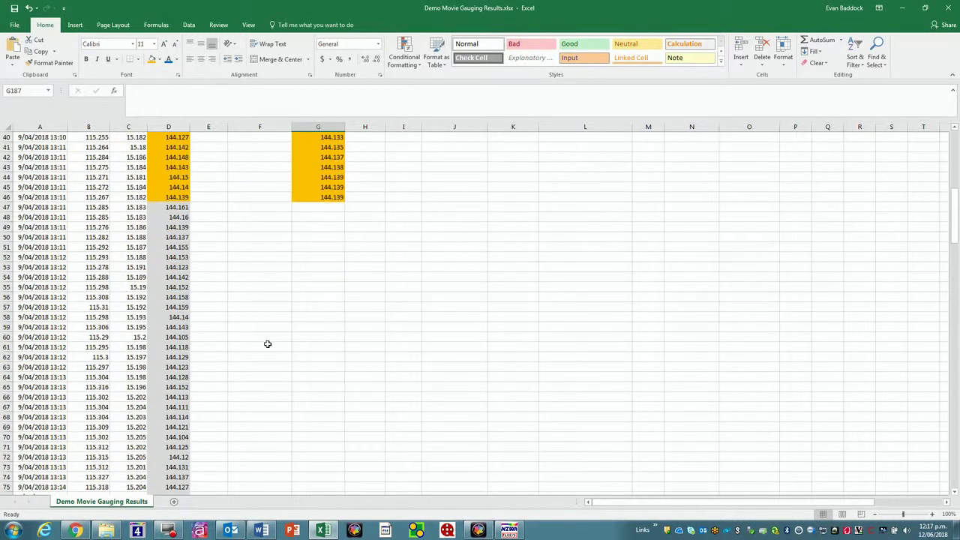
scroll(267, 344, "down", 6)
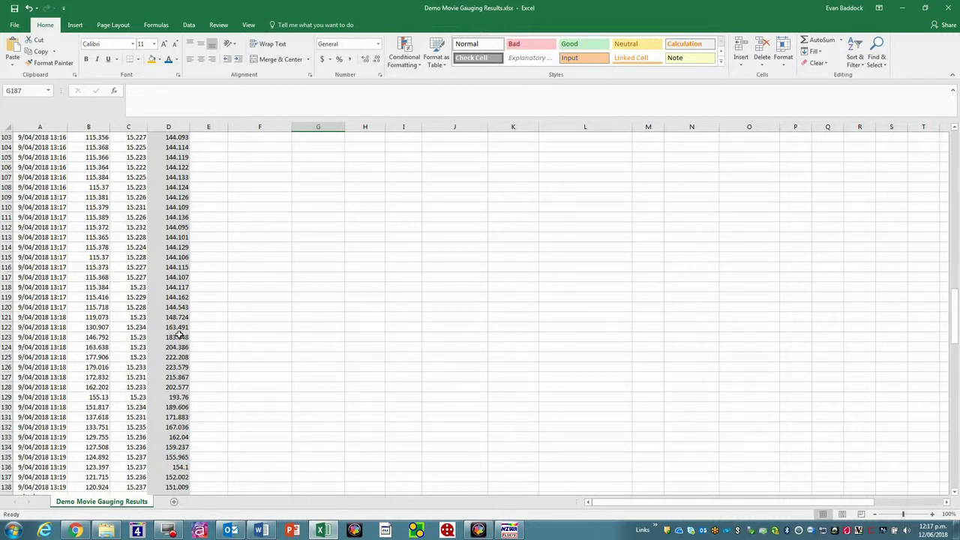
scroll(175, 326, "down", 4)
scroll(175, 327, "down", 15)
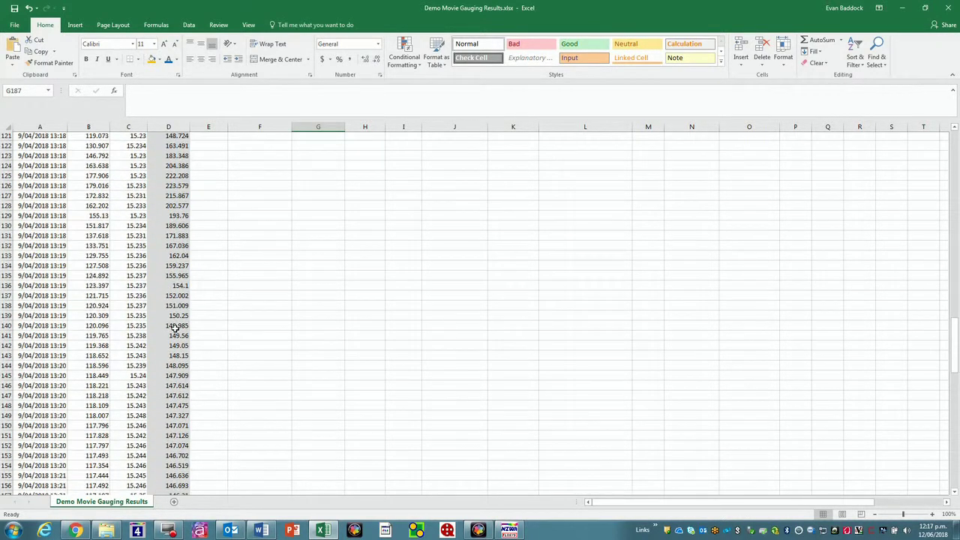
scroll(174, 327, "down", 7)
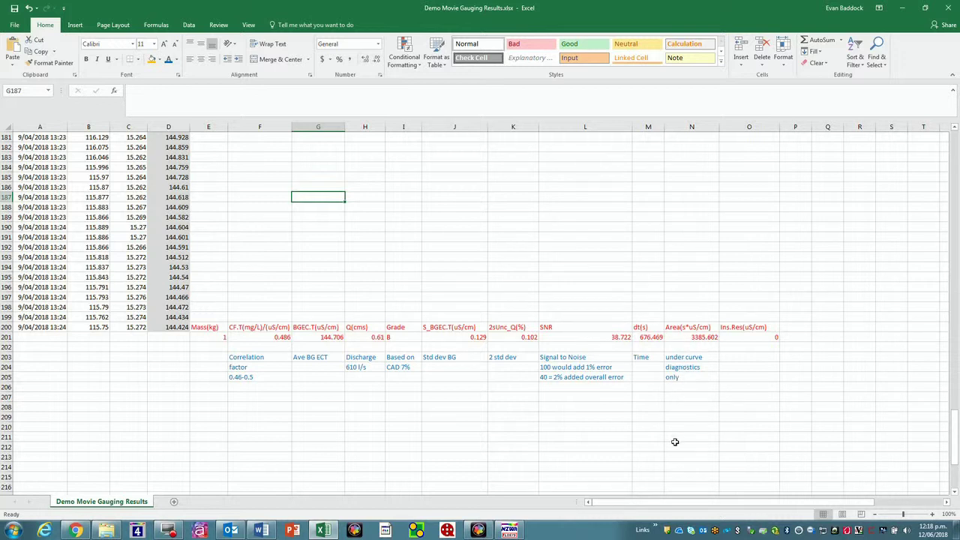
scroll(675, 442, "up", 12)
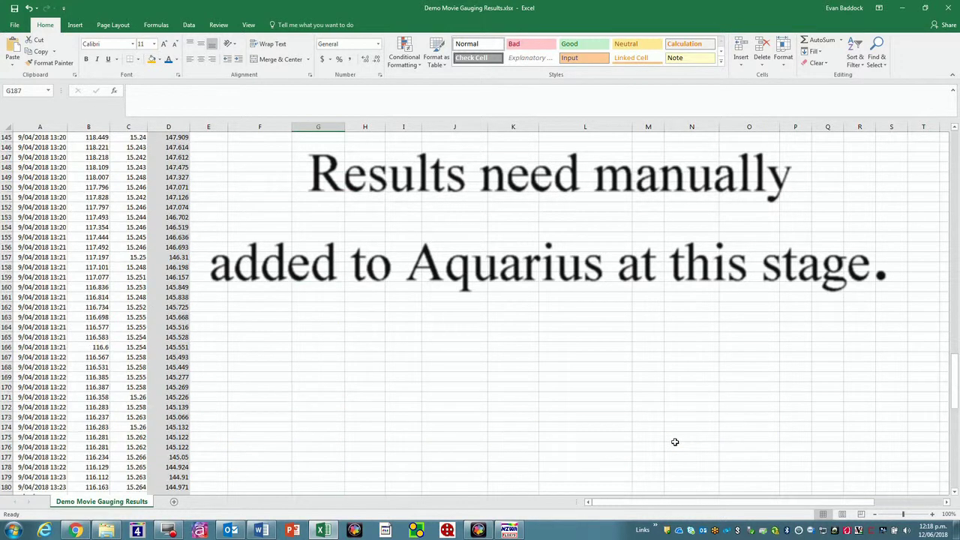
scroll(675, 442, "up", 20)
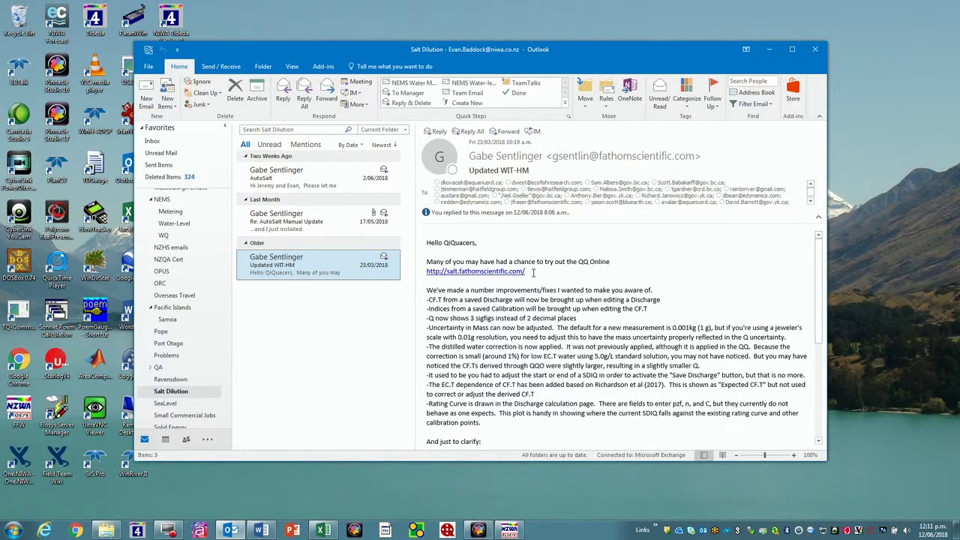
- Copy the salt.fathomscientific.com link from the Updated WIT-HM e-mail and minimize the mail window
left_click_drag(532, 271, 429, 274)
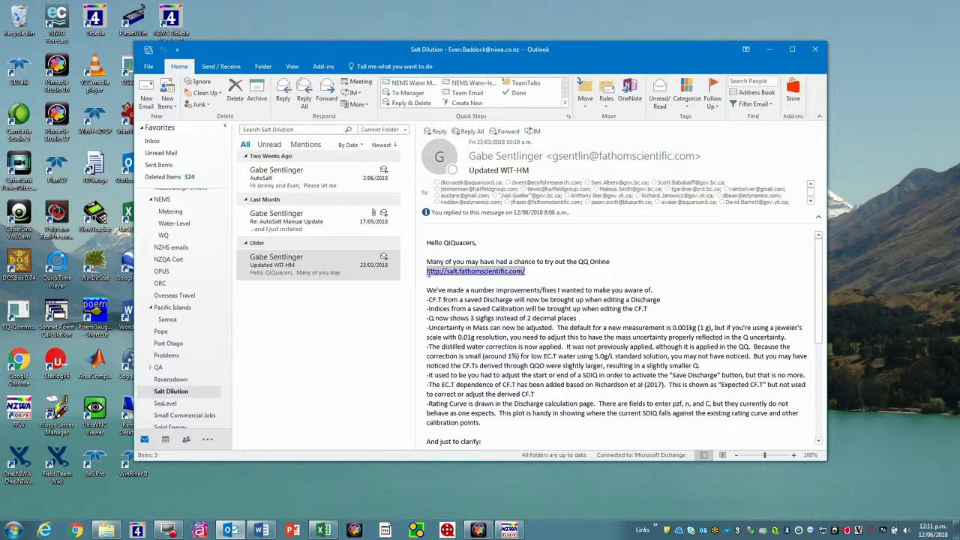
right_click(446, 276)
left_click(467, 284)
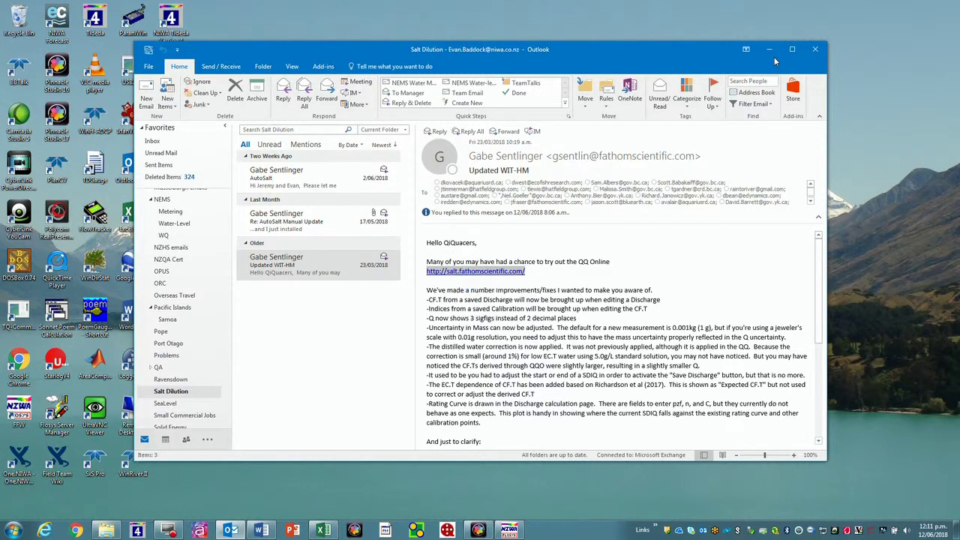
left_click(769, 49)
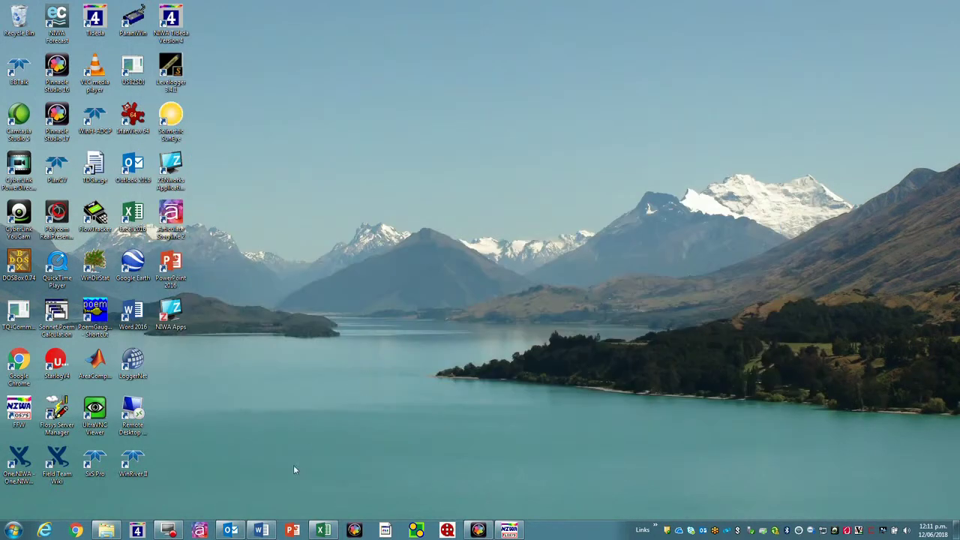
- Switch to Chrome and sign in at salt.fathomscientific.com with the suggested username and the account password, with Remember Me ticked
left_click(75, 531)
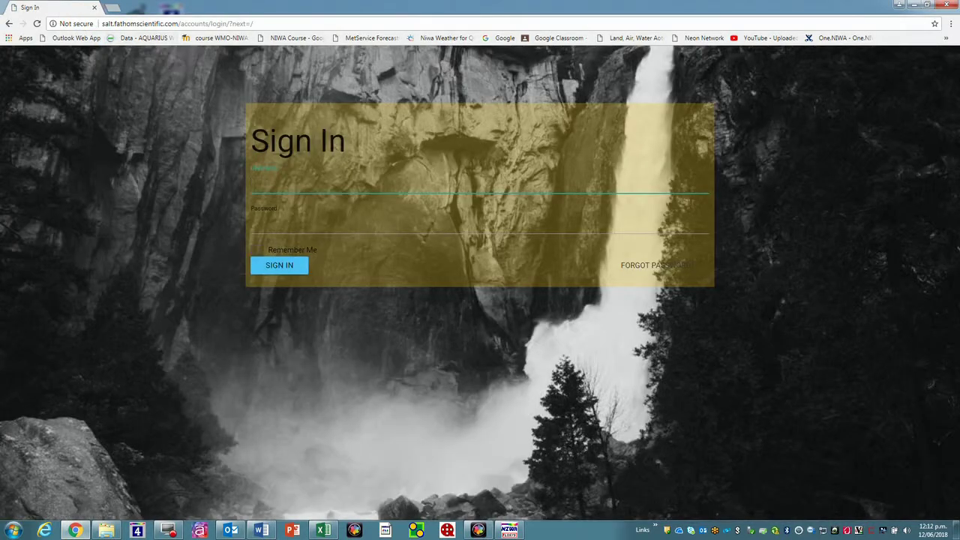
key("Down")
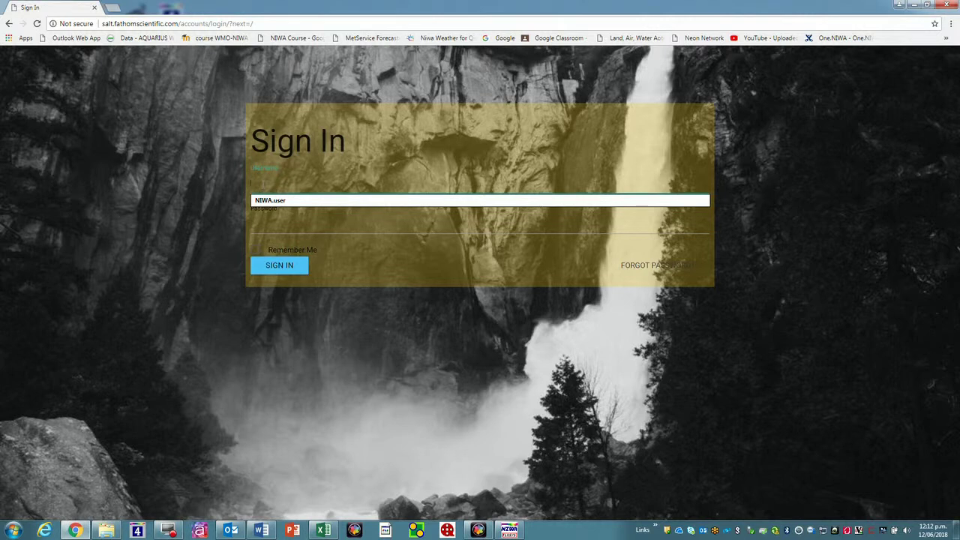
left_click(276, 201)
left_click(258, 222)
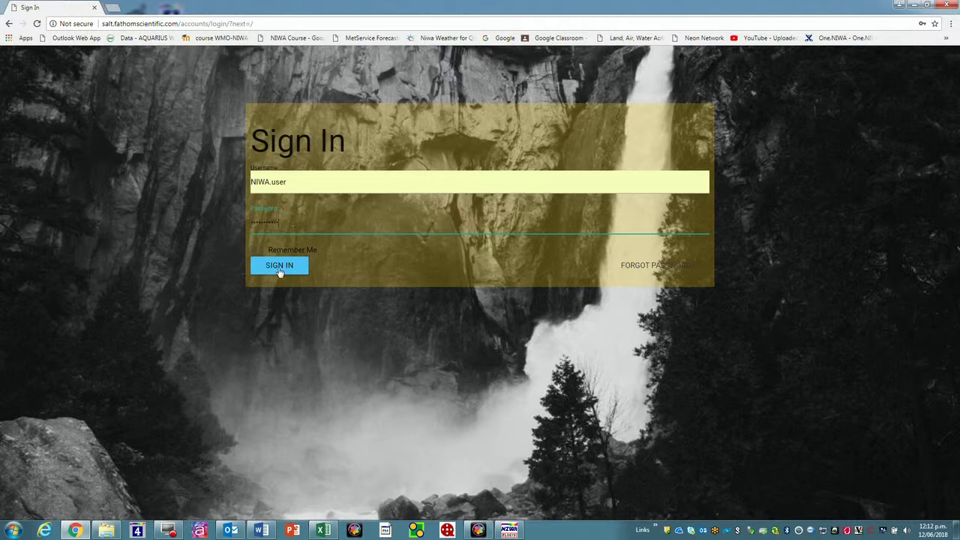
left_click(256, 251)
left_click(276, 267)
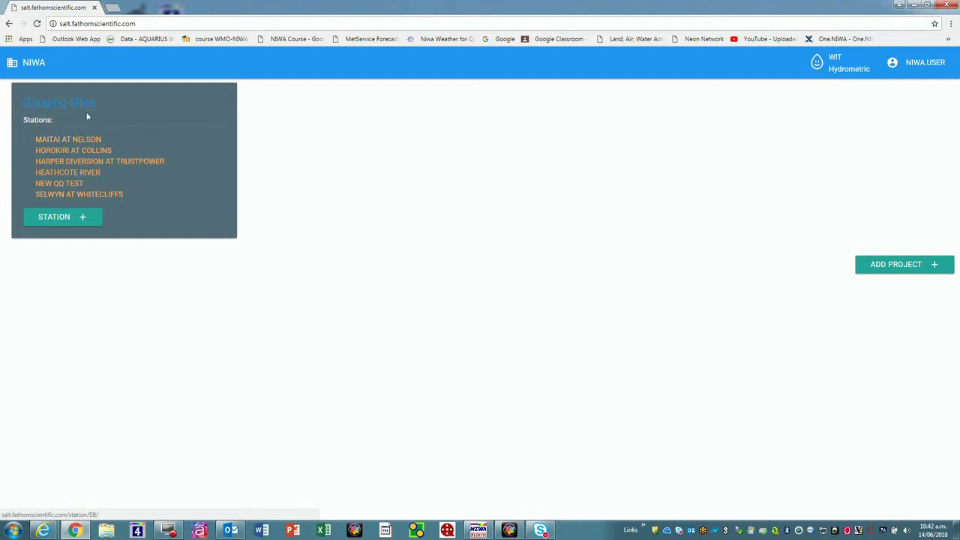
- View the new-station registration form, return to the Gauging Sites project and open the Maitai at Nelson station
left_click(56, 225)
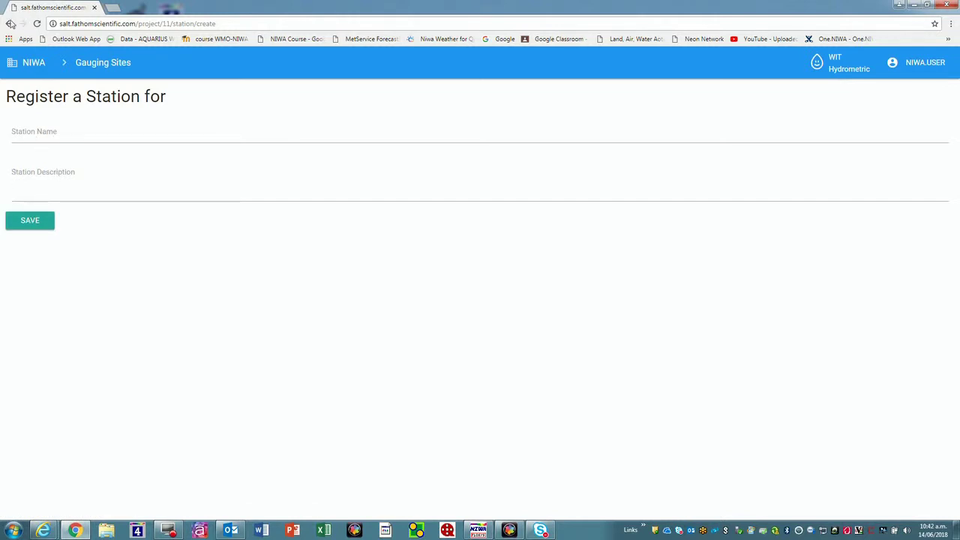
left_click(10, 24)
left_click(66, 141)
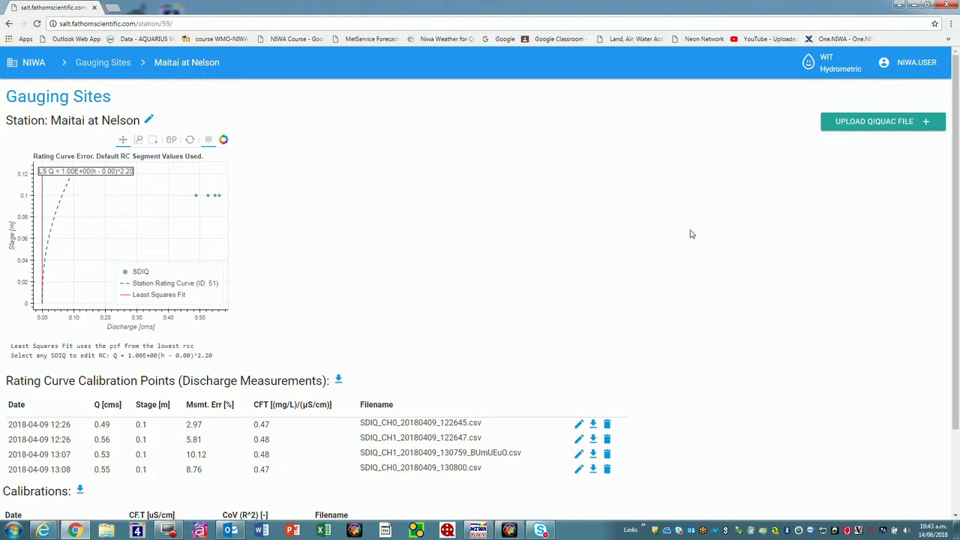
- Choose SDIQ_CH1_20180409_130240.csv as the QiQuac data file to upload for the Maitai at Nelson station
left_click(890, 123)
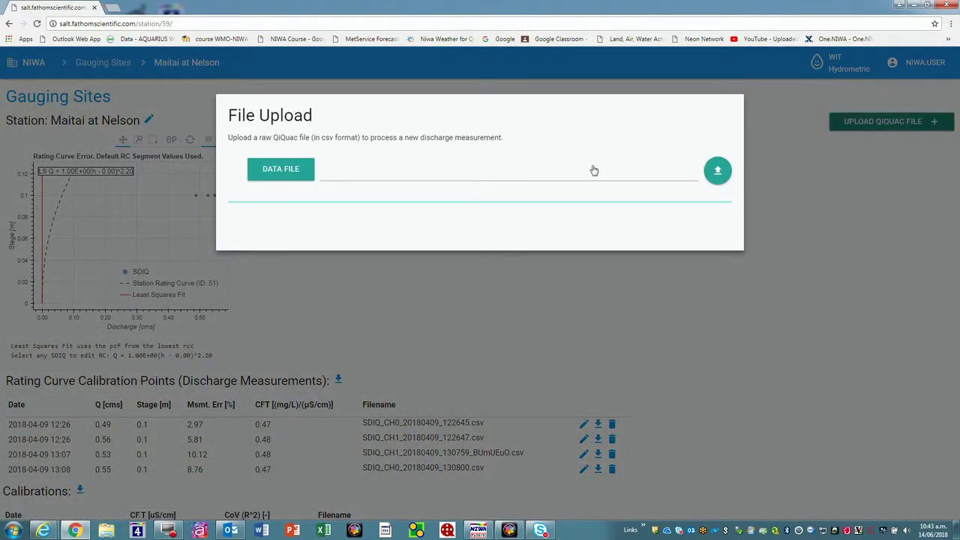
left_click(281, 173)
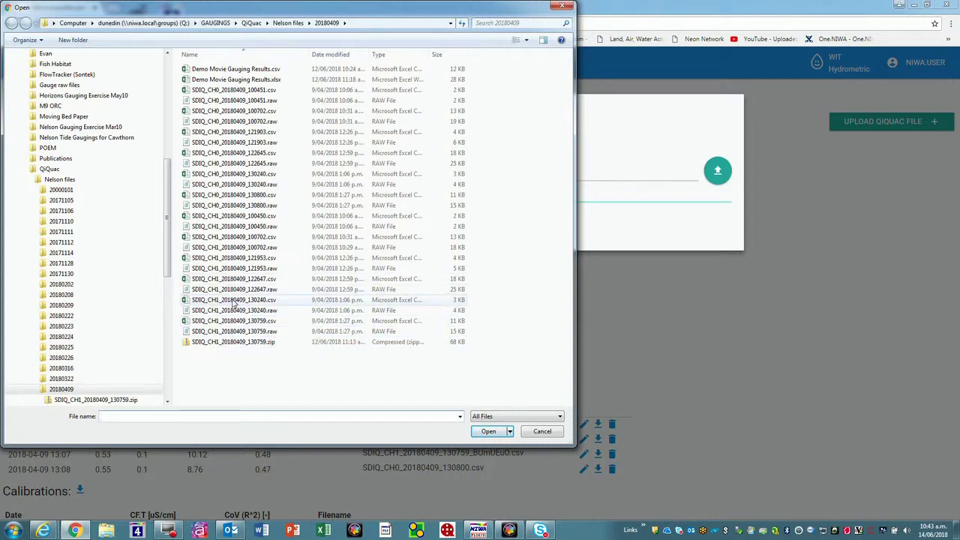
left_click(234, 301)
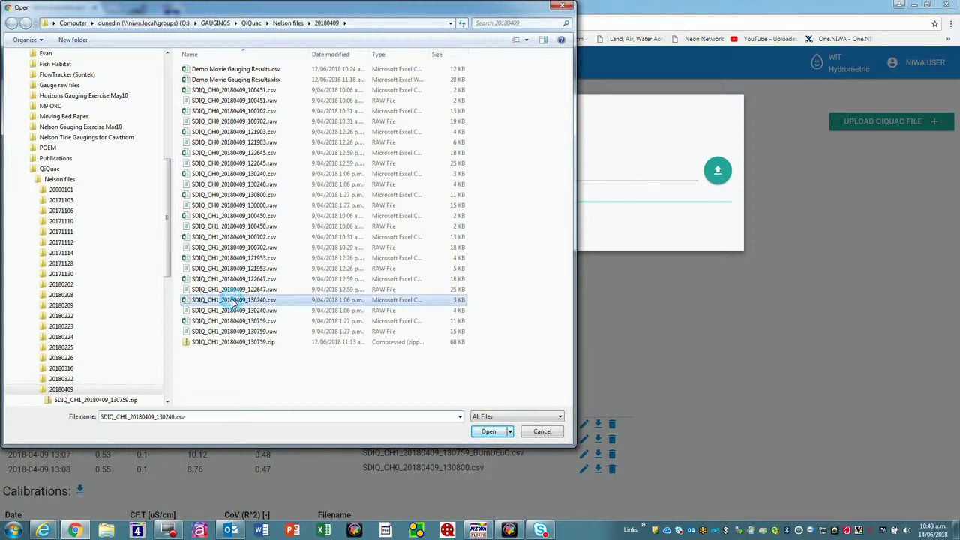
left_click(488, 431)
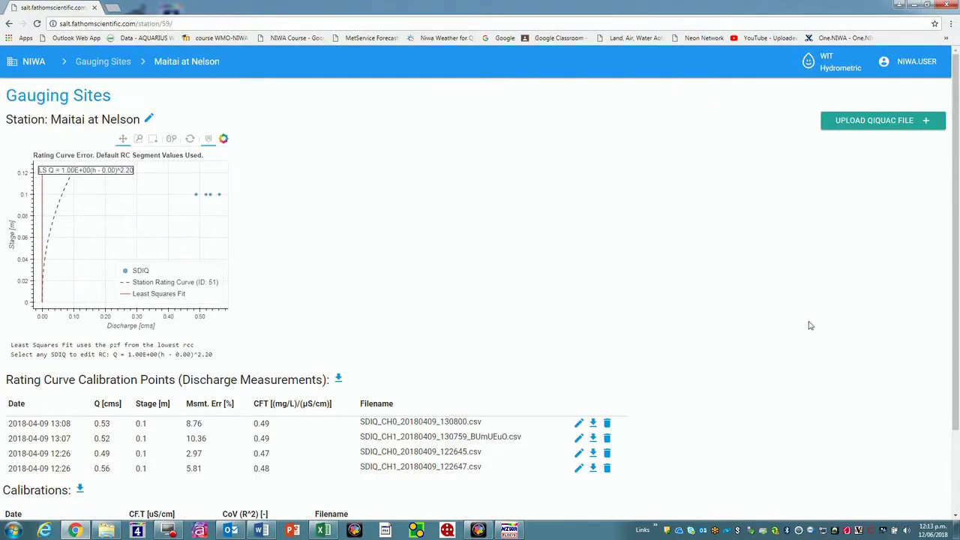
- Review the station's measurements, open SDIQ_CH0_20180409_130800.csv for editing and view its stored-value calibration option
scroll(833, 351, "down", 2)
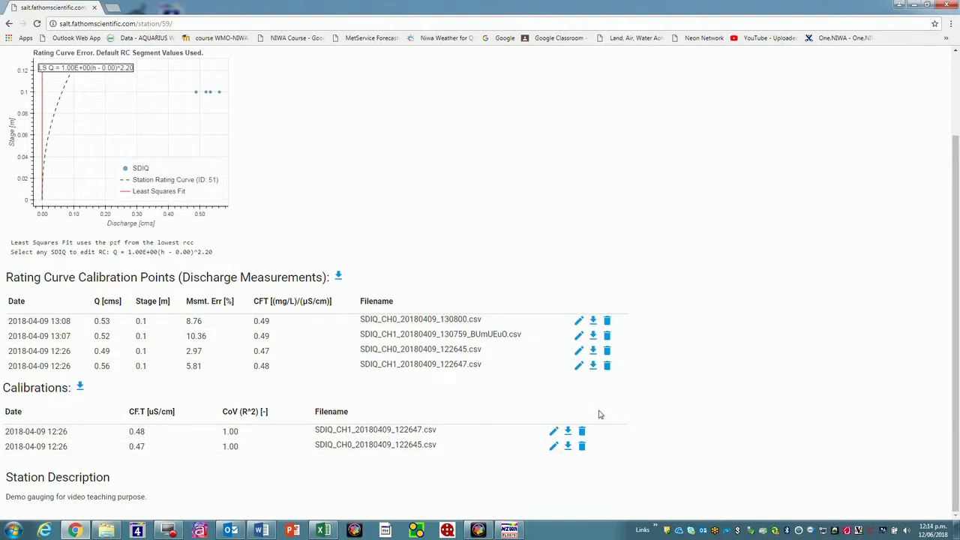
scroll(600, 413, "up", 2)
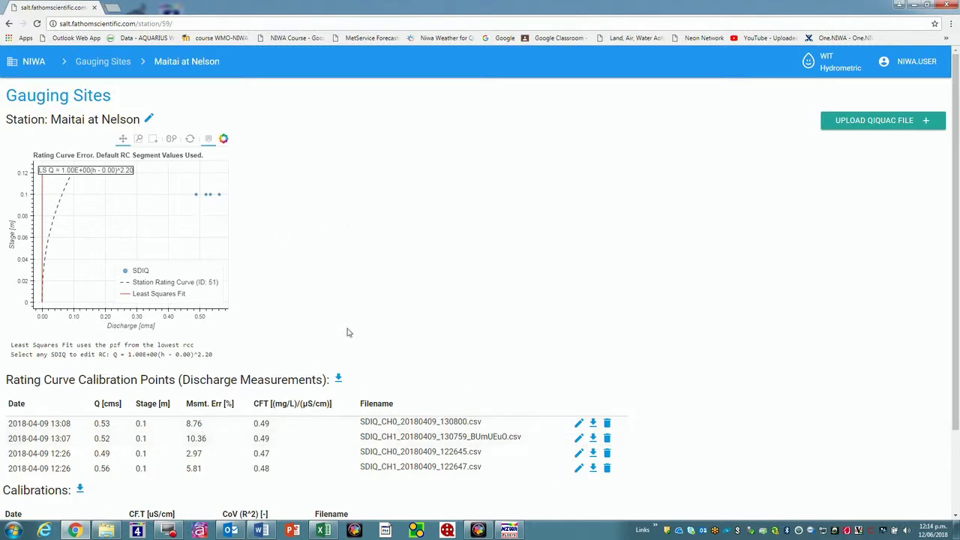
scroll(347, 332, "down", 2)
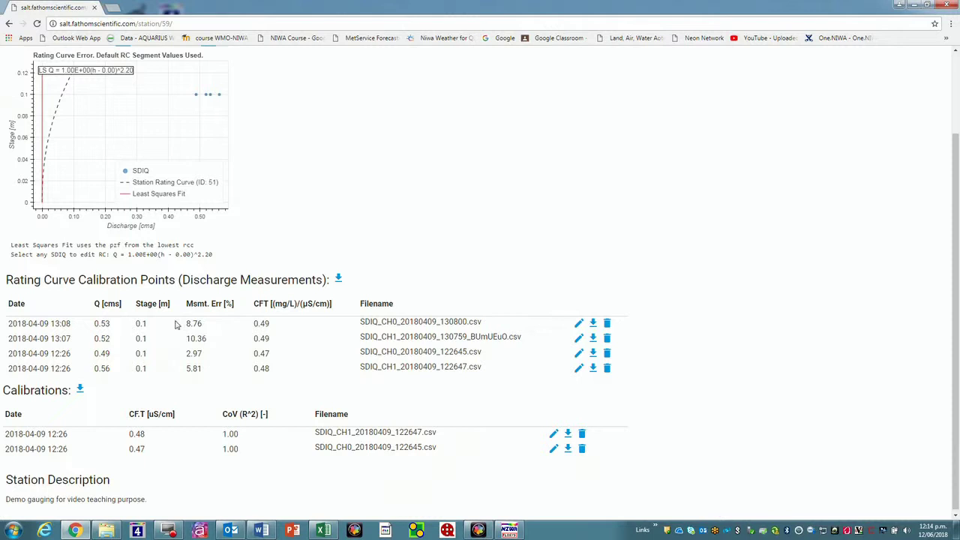
left_click(578, 324)
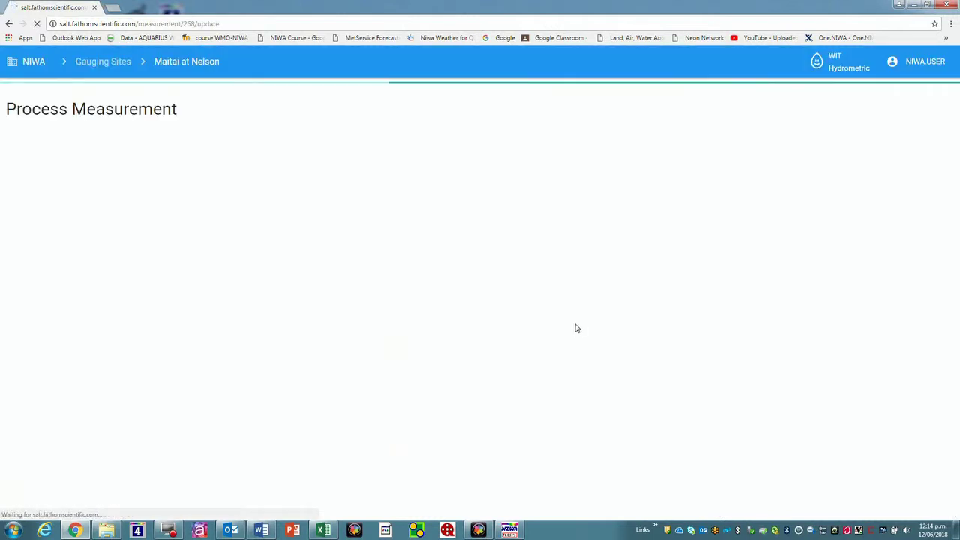
mouse_move(96, 235)
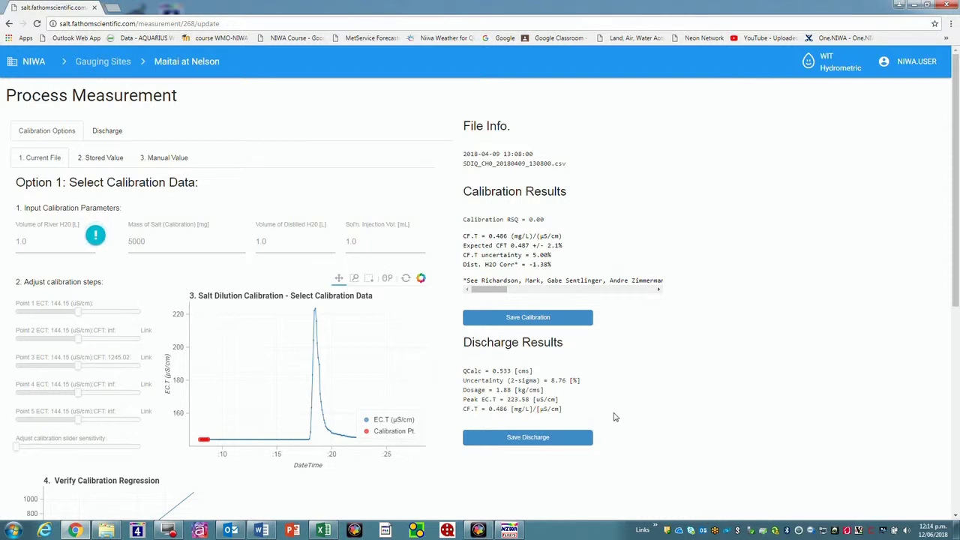
left_click(102, 160)
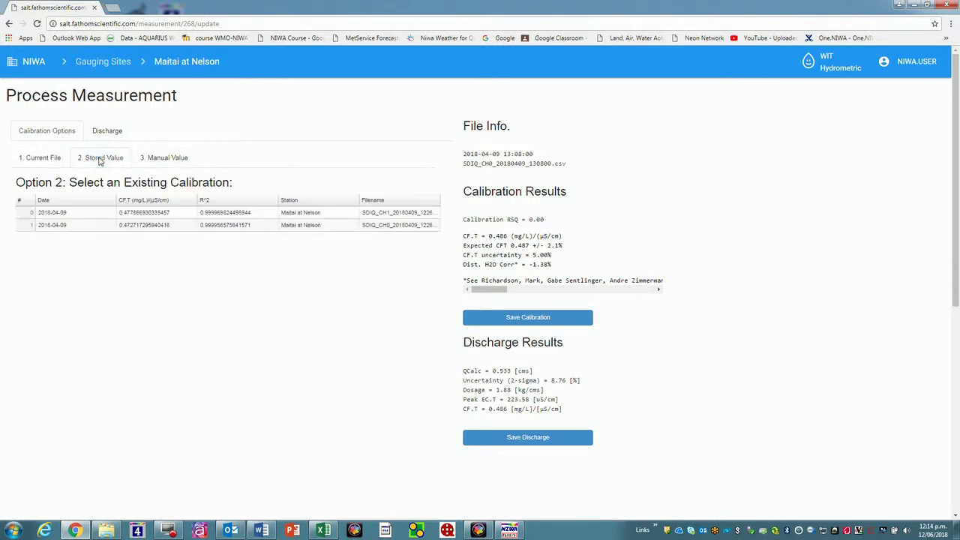
- Box-select the whole salt dilution trace in the discharge plot to place the background points at its start and end
left_click(107, 132)
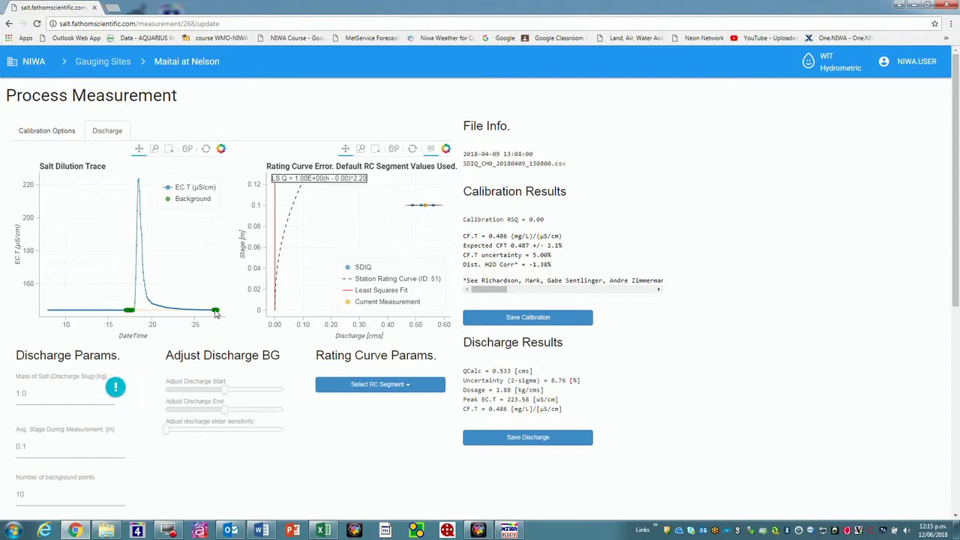
left_click(169, 149)
mouse_move(53, 282)
left_mouse_down()
mouse_move(75, 299)
mouse_move(172, 320)
left_mouse_up()
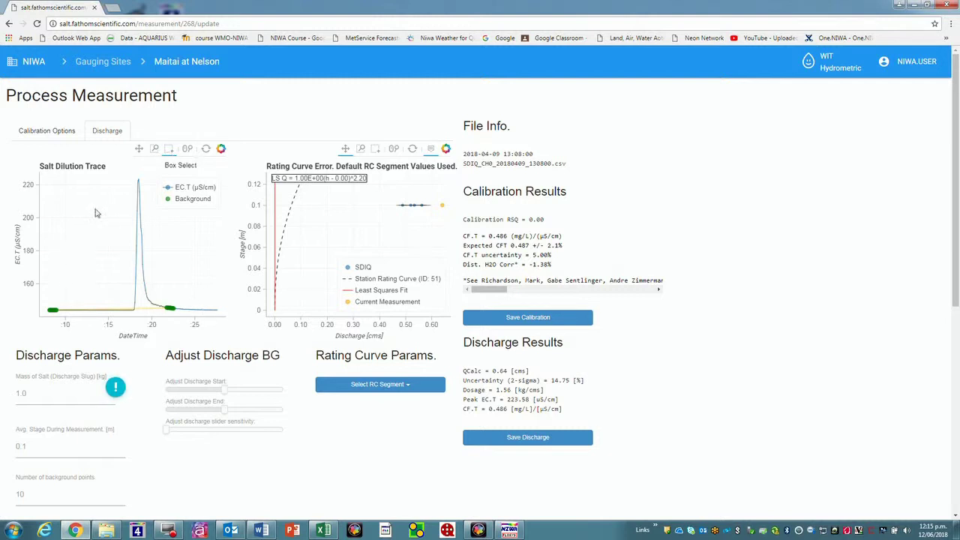
mouse_move(49, 300)
left_mouse_down()
mouse_move(62, 310)
mouse_move(226, 324)
mouse_move(220, 320)
left_mouse_up()
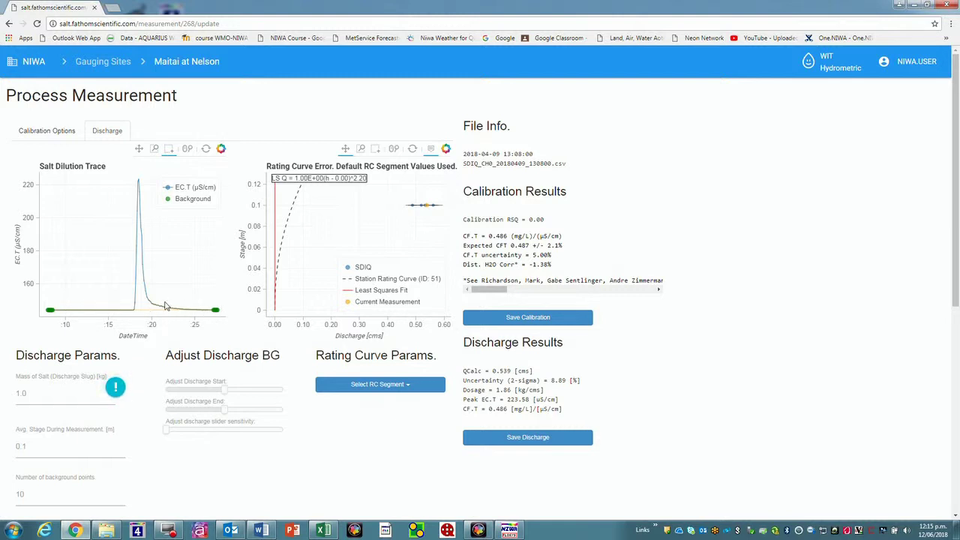
- Review the manual, stored and current-file calibration options for the measurement and return to Gauging Sites
left_click(57, 133)
left_click(165, 159)
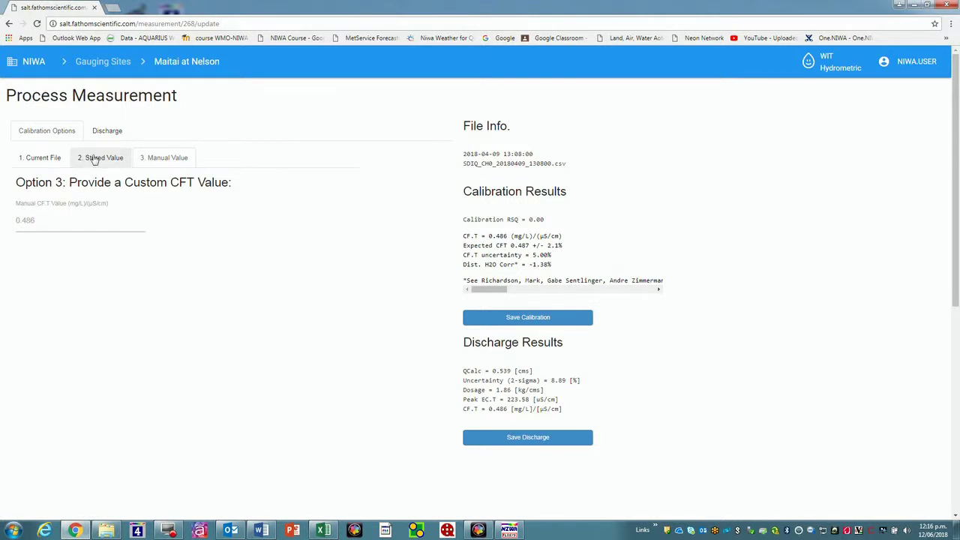
left_click(97, 158)
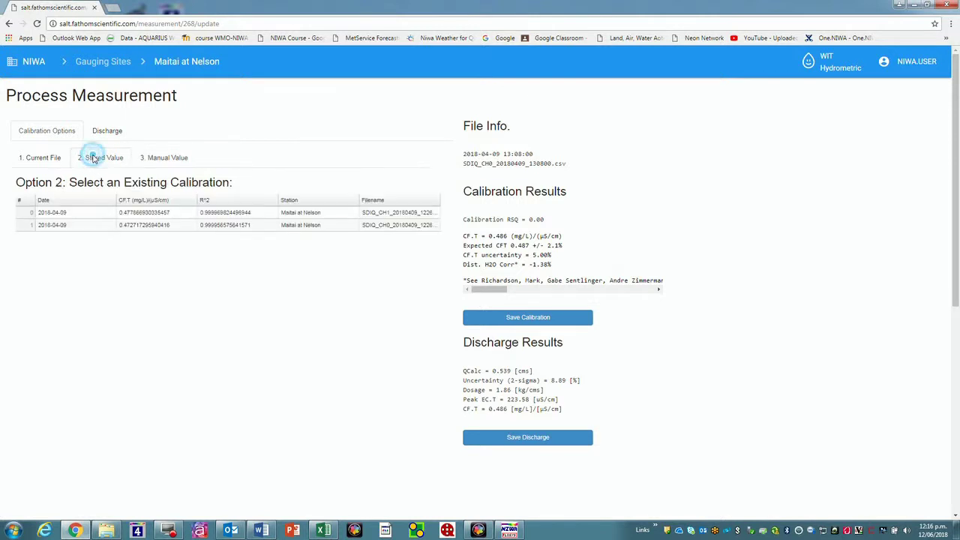
left_click(36, 162)
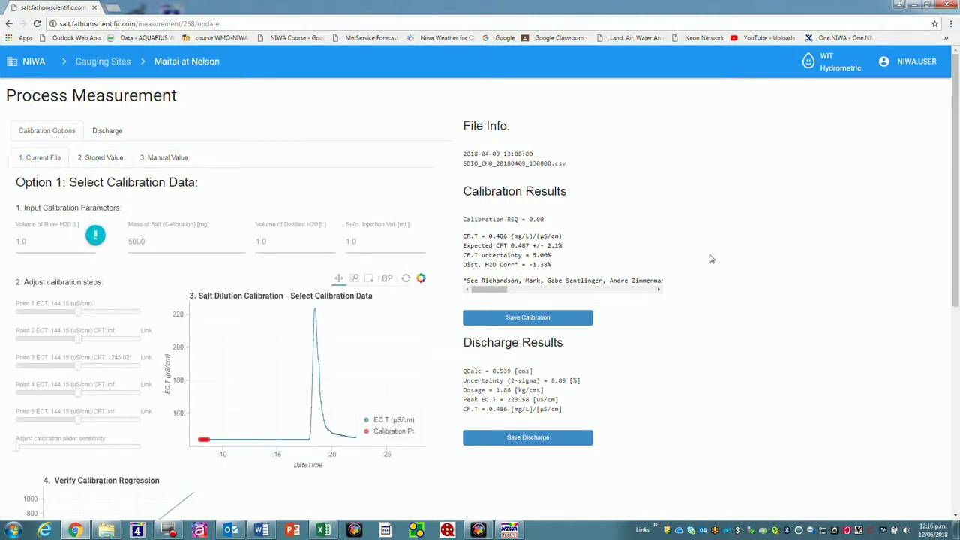
scroll(712, 259, "down", 2)
scroll(711, 258, "up", 2)
left_click(90, 66)
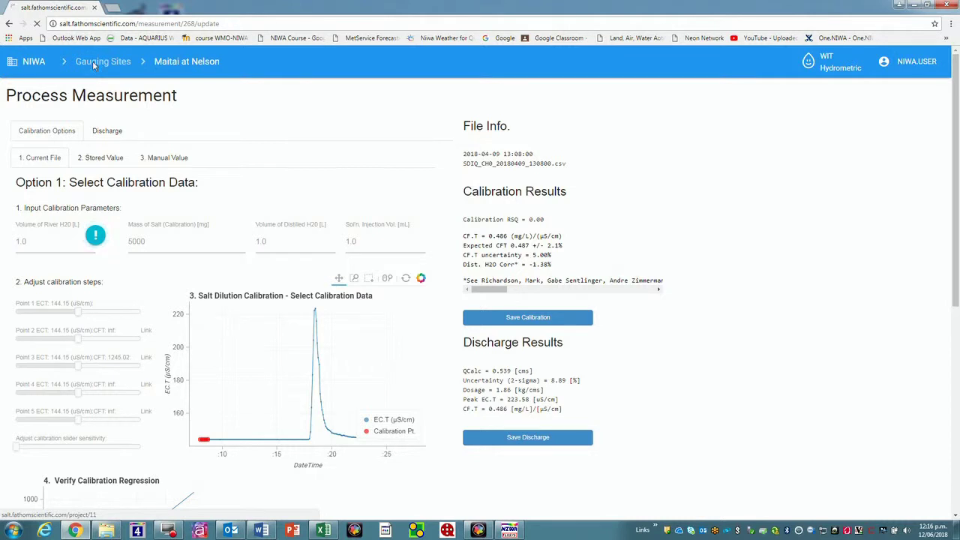